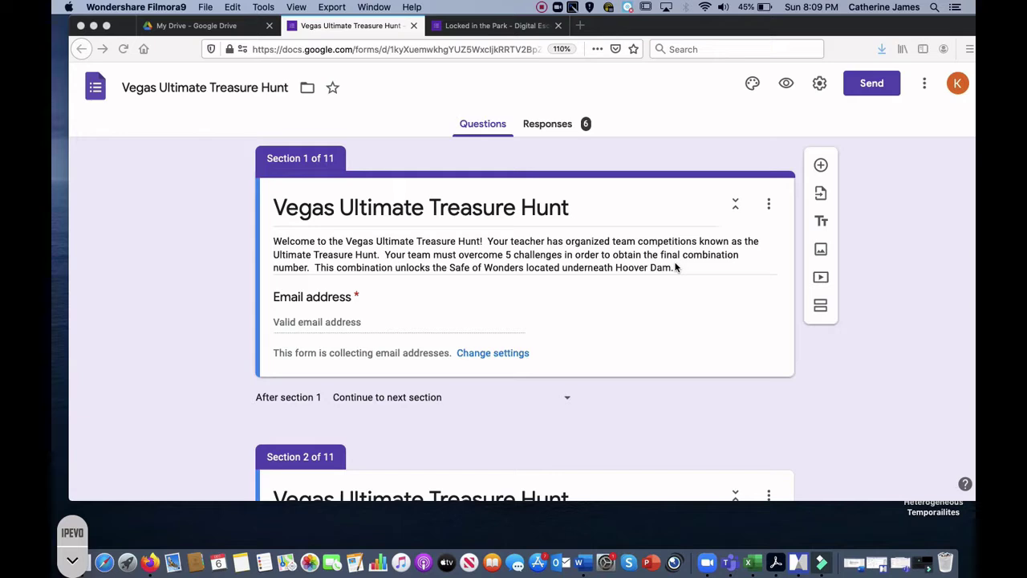
# Step: Switch to the 'Locked in the Park - Digital Escape Room' example form and its 8 sections
pyautogui.click(495, 27)
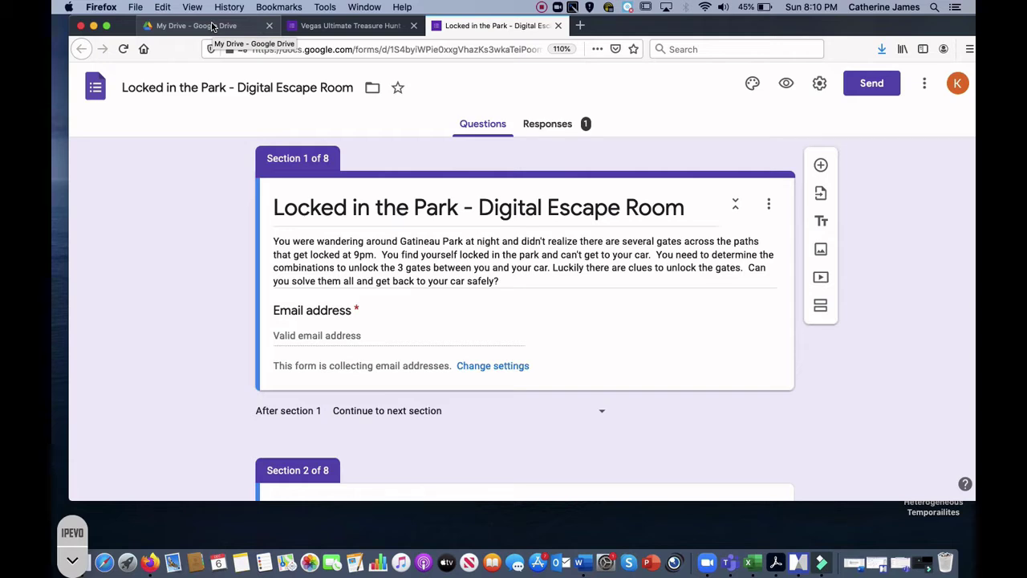
# Step: From My Drive, create a new blank Google Form using New > Google Forms
pyautogui.click(212, 26)
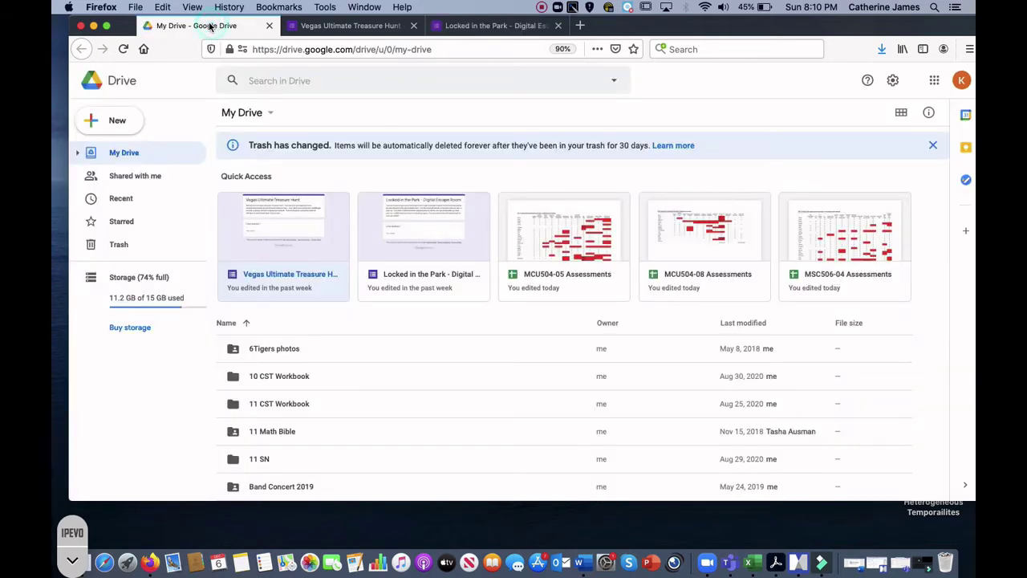
pyautogui.click(117, 121)
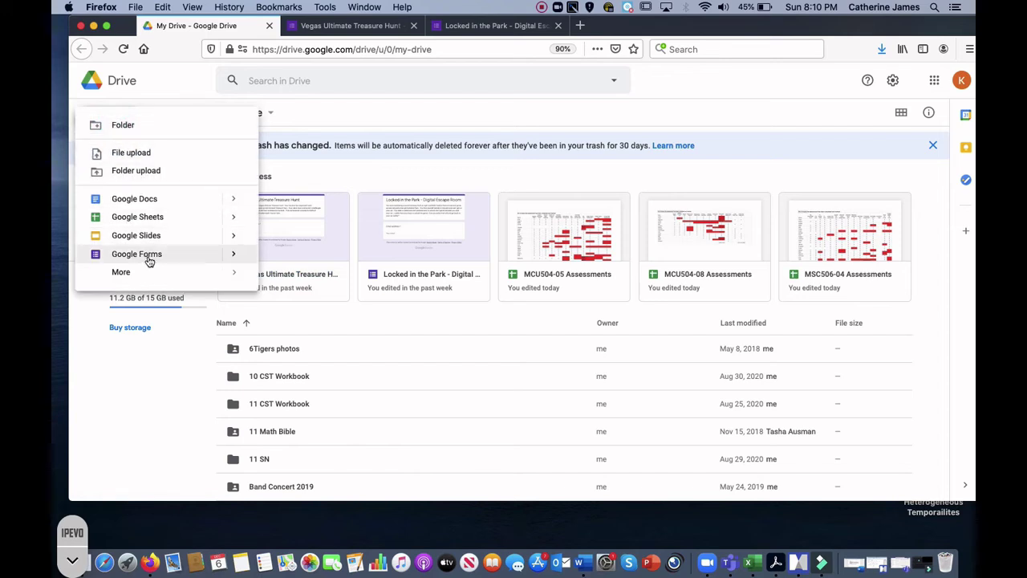
pyautogui.click(148, 255)
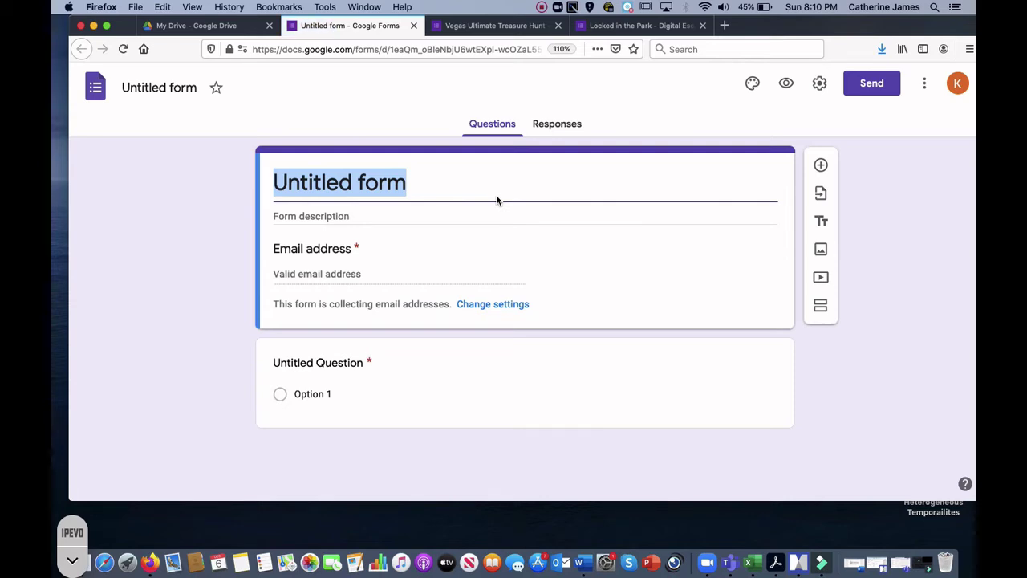
# Step: Title the form 'Digital Escape Room' with the description 'Type in the scenario -'
pyautogui.write('D')
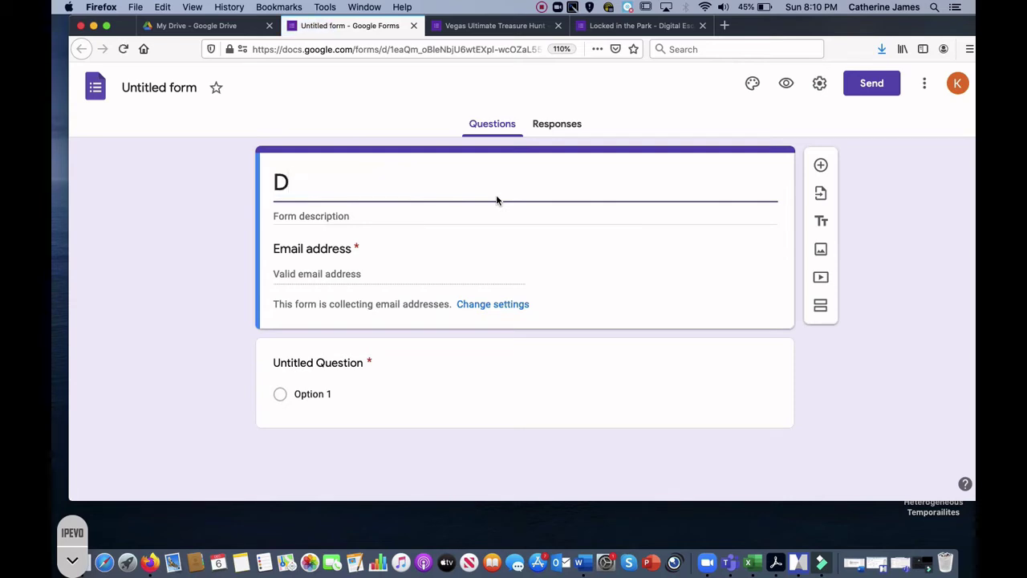
pyautogui.write('igital Esca')
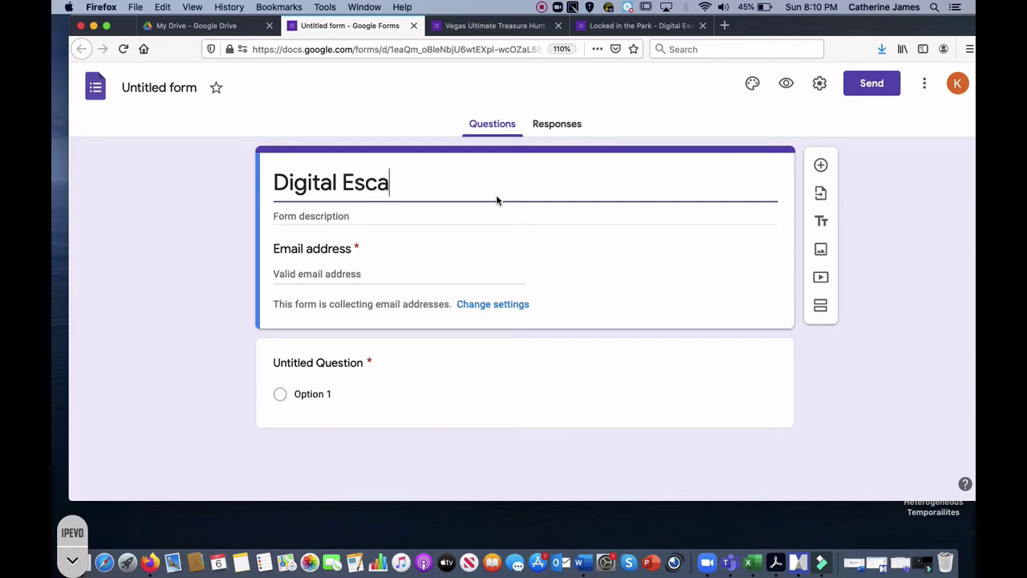
pyautogui.write('pe Room')
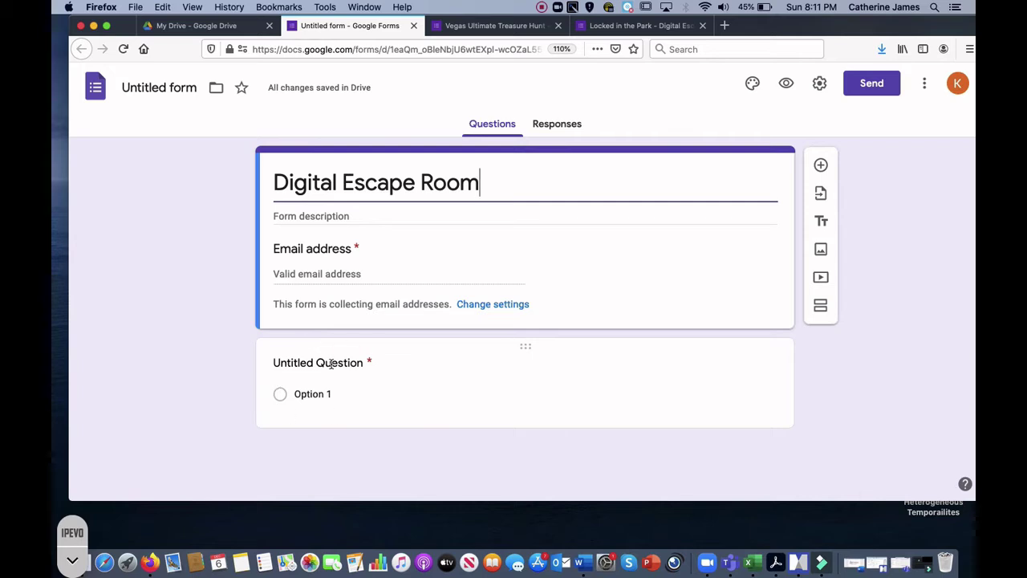
pyautogui.click(431, 213)
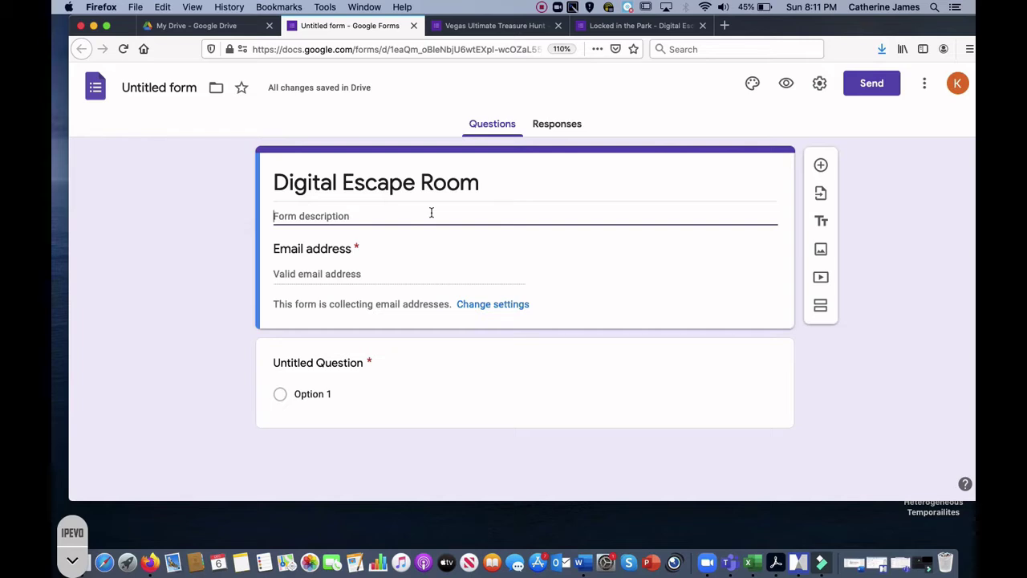
pyautogui.write('Type in the scenario -')
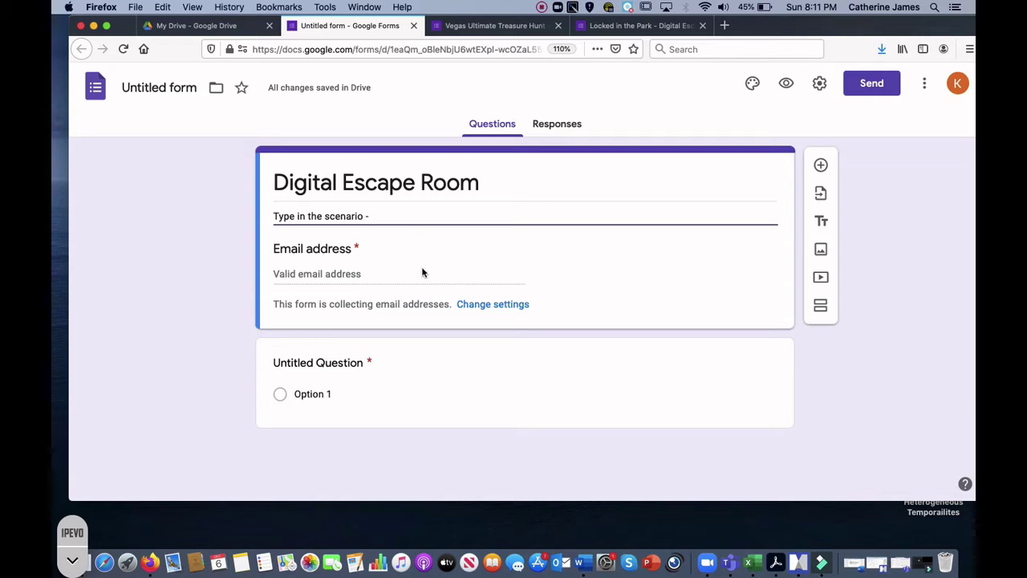
# Step: Make the first question a required Short answer question titled 'Question 1'
pyautogui.click(317, 363)
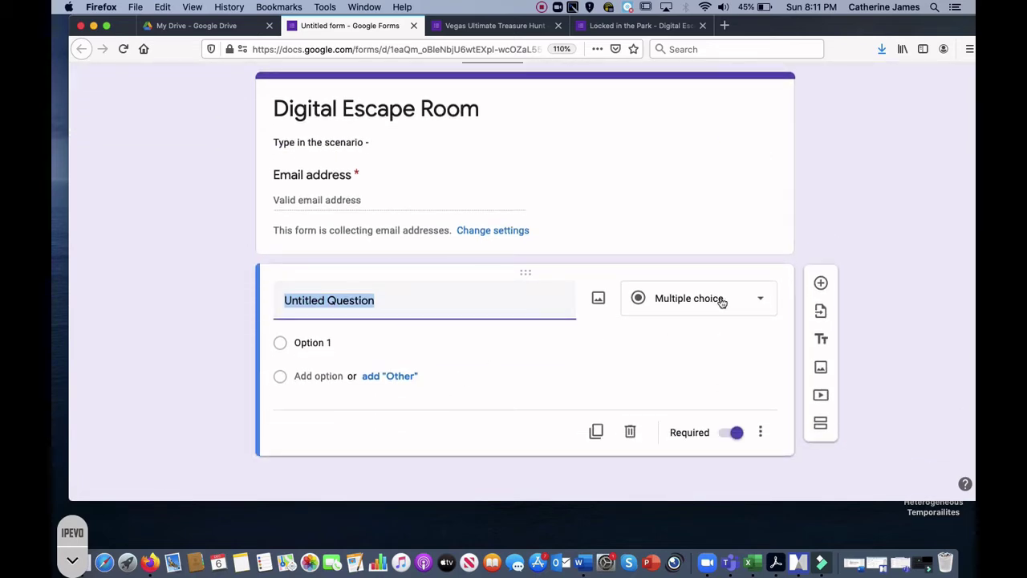
pyautogui.click(761, 298)
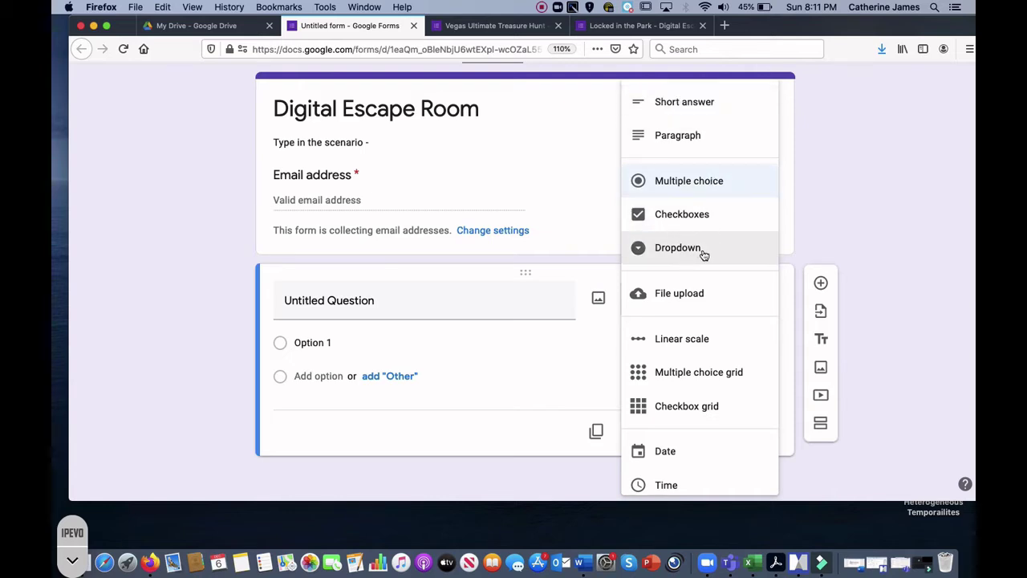
pyautogui.click(703, 102)
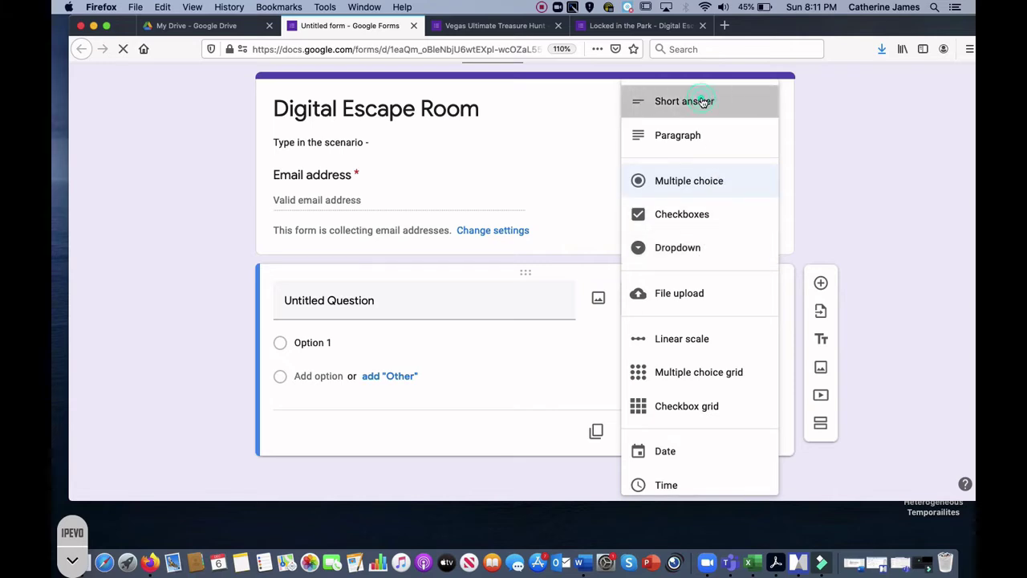
pyautogui.click(347, 322)
pyautogui.write('Qu')
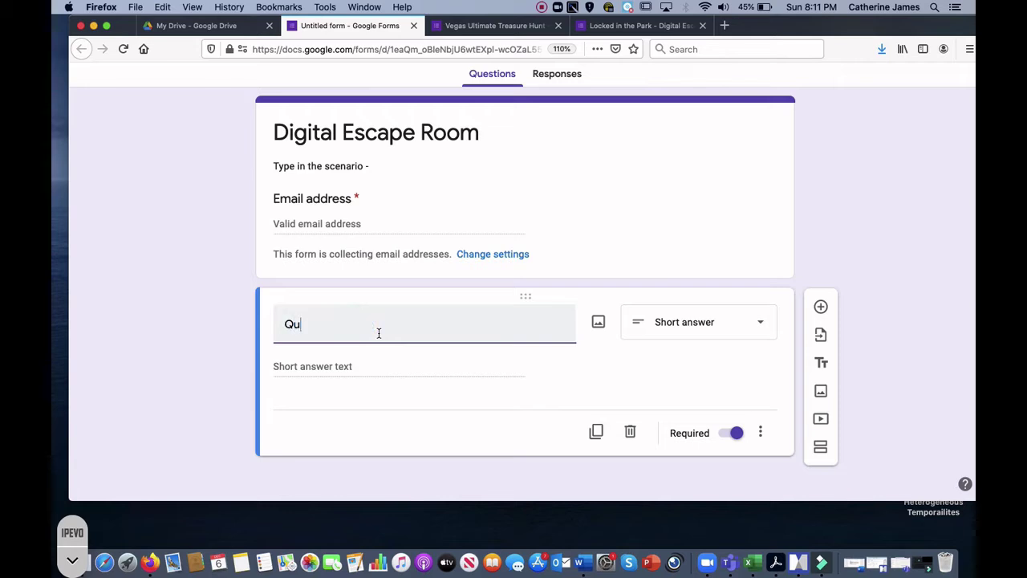
pyautogui.write('estion 1')
pyautogui.click(360, 363)
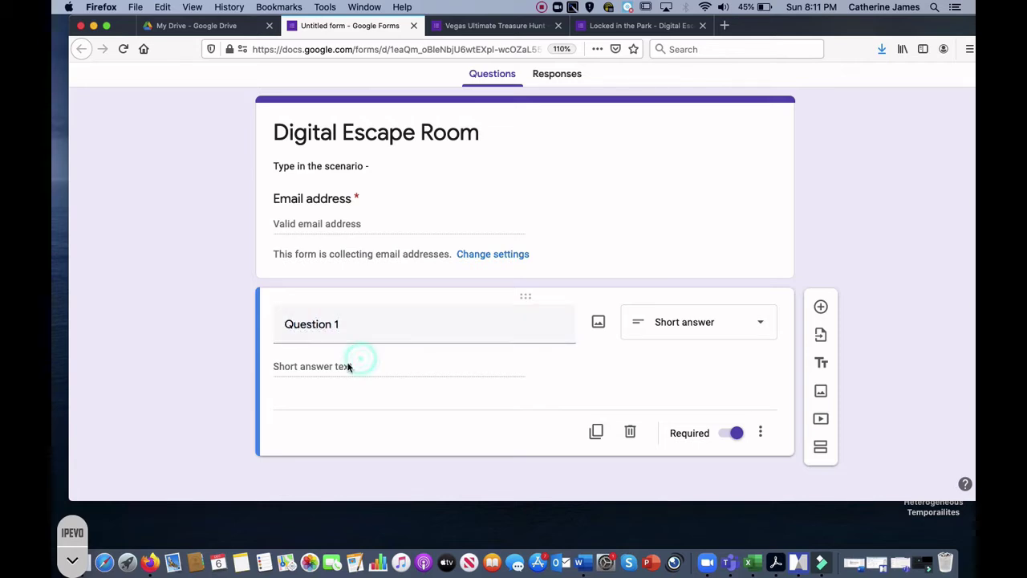
# Step: Add a description field and Number, Greater than response validation to Question 1
pyautogui.click(759, 437)
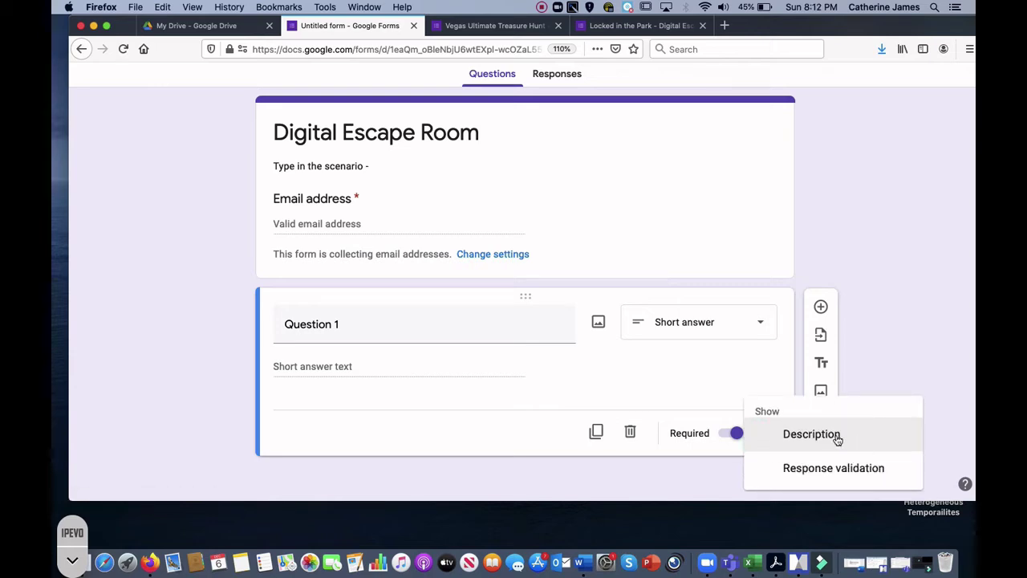
pyautogui.click(811, 434)
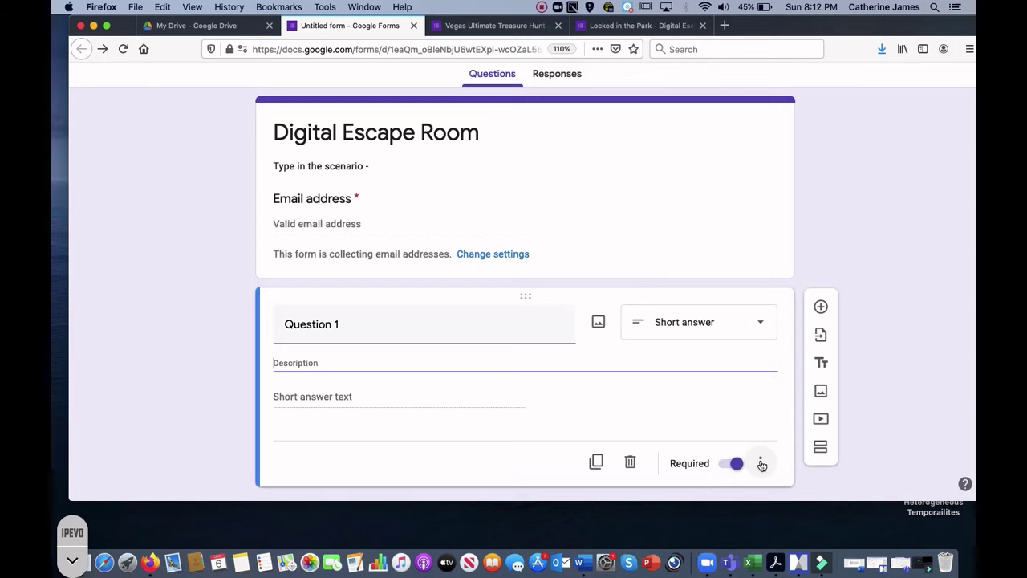
pyautogui.click(762, 465)
pyautogui.click(804, 475)
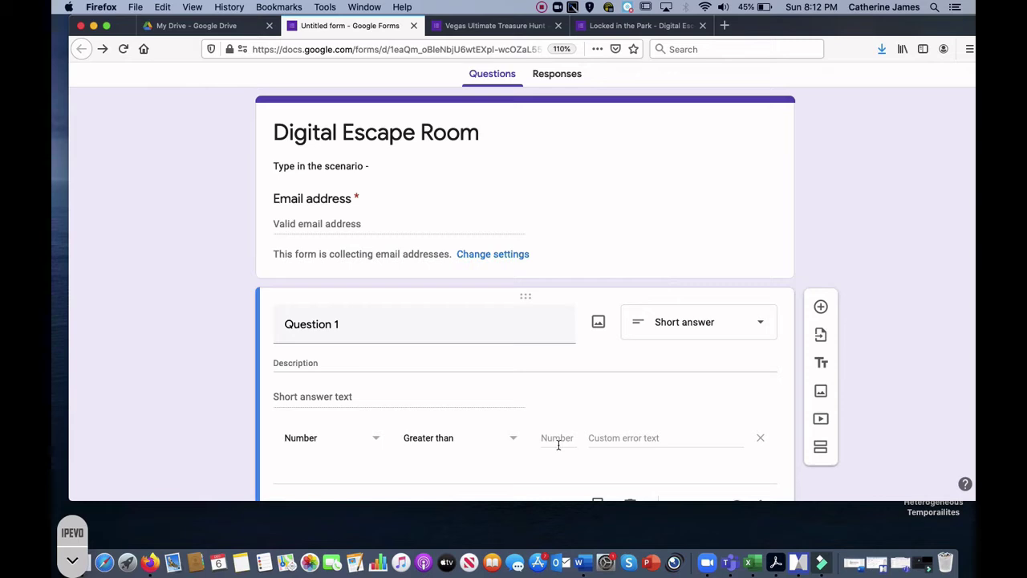
# Step: Set Question 1's response validation to Number, Equal to
pyautogui.click(405, 361)
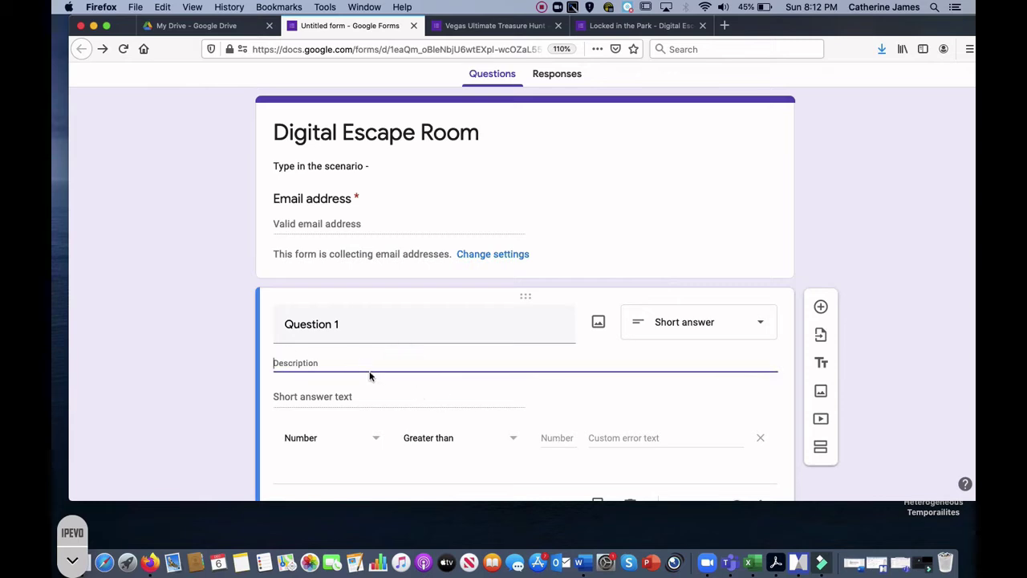
pyautogui.click(306, 396)
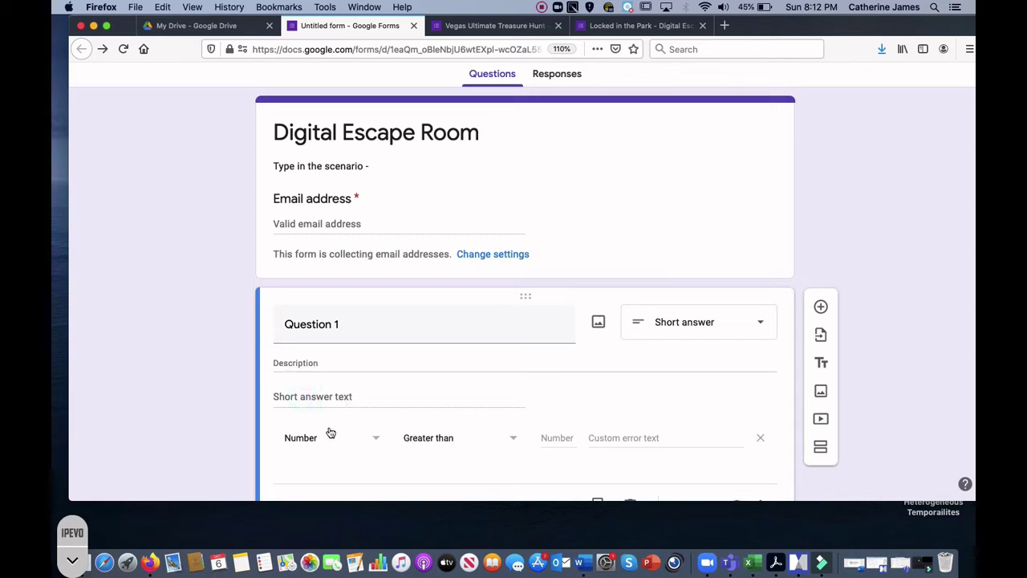
pyautogui.click(374, 436)
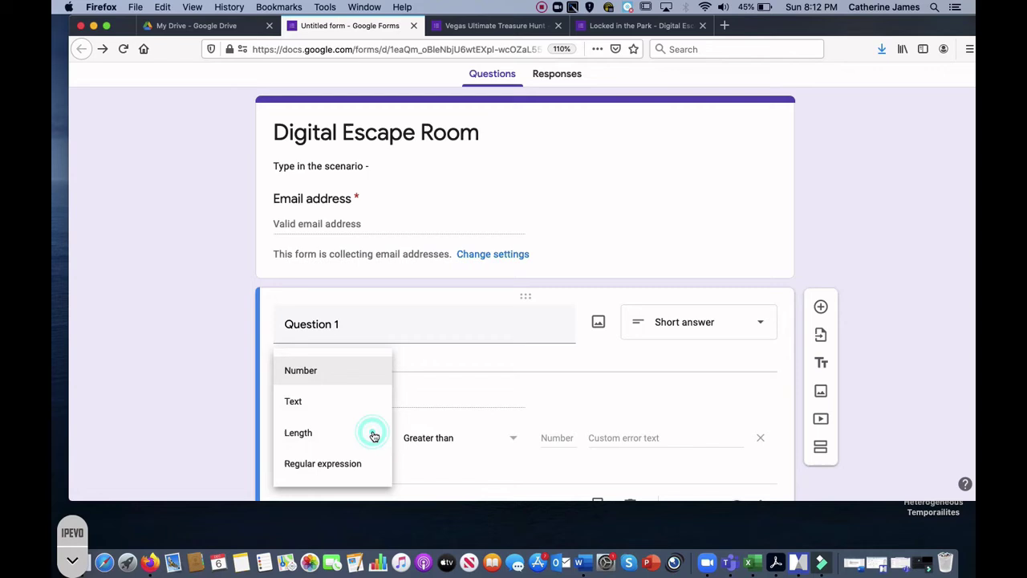
pyautogui.click(326, 402)
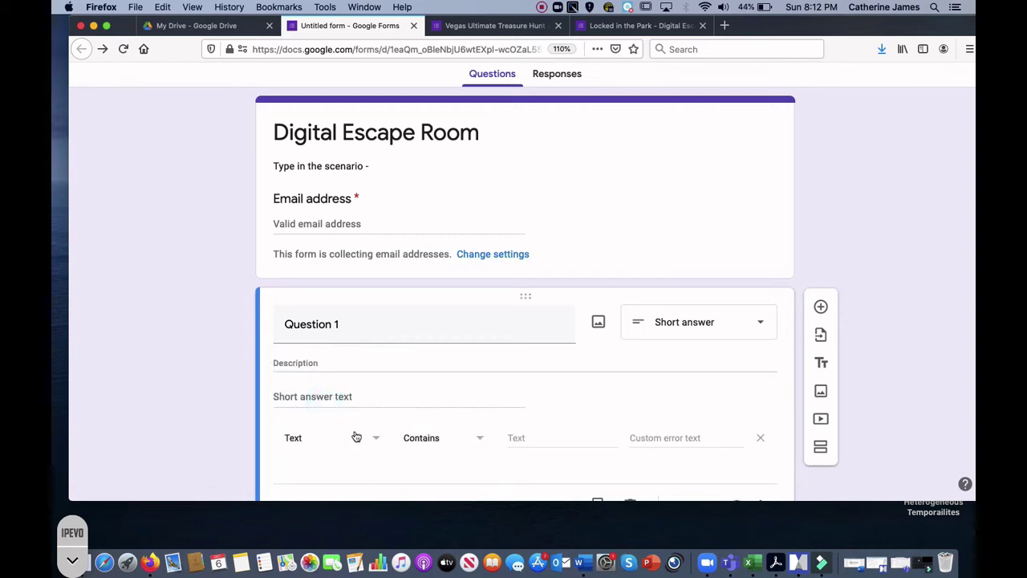
pyautogui.click(481, 441)
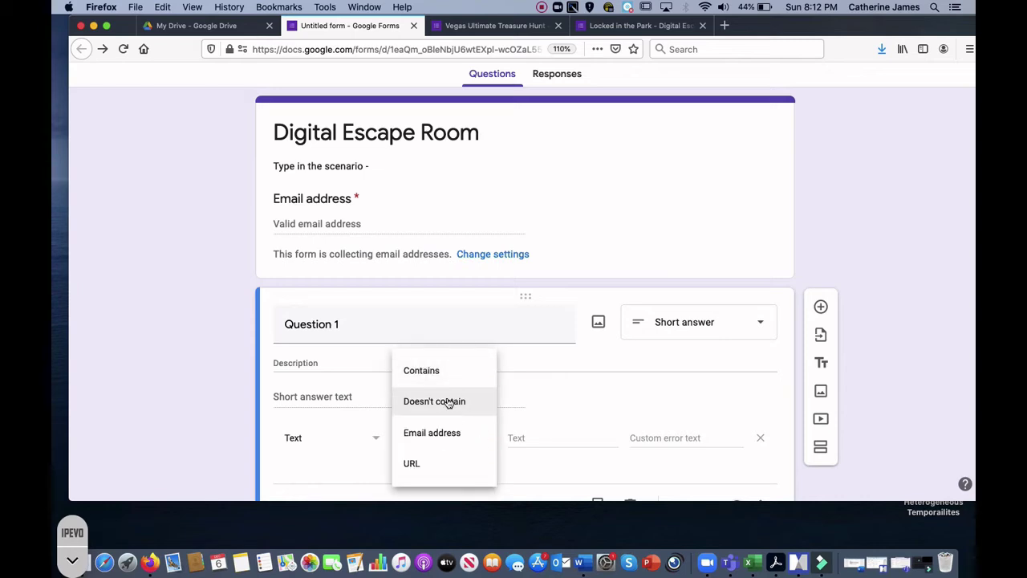
pyautogui.click(337, 451)
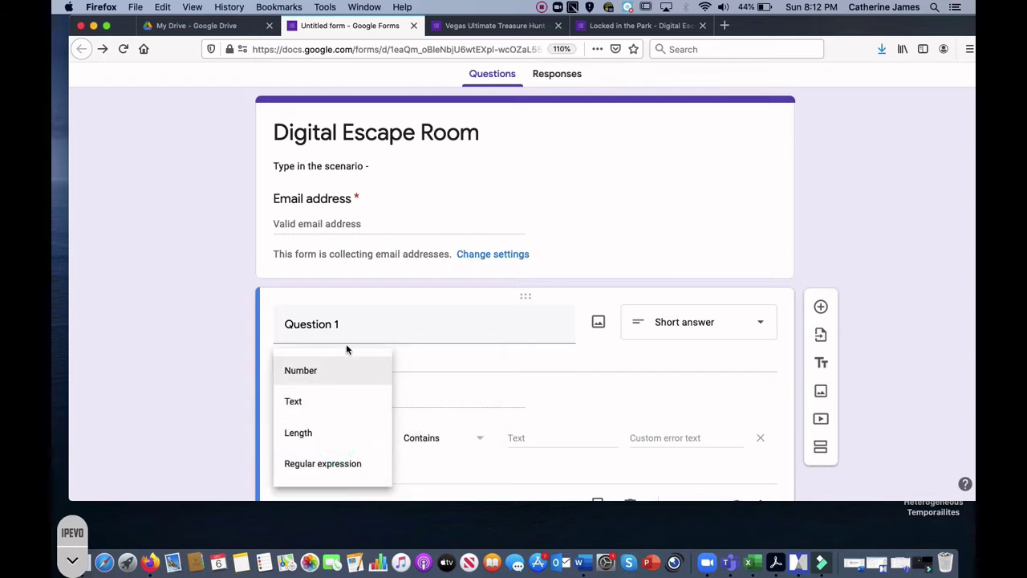
pyautogui.click(342, 369)
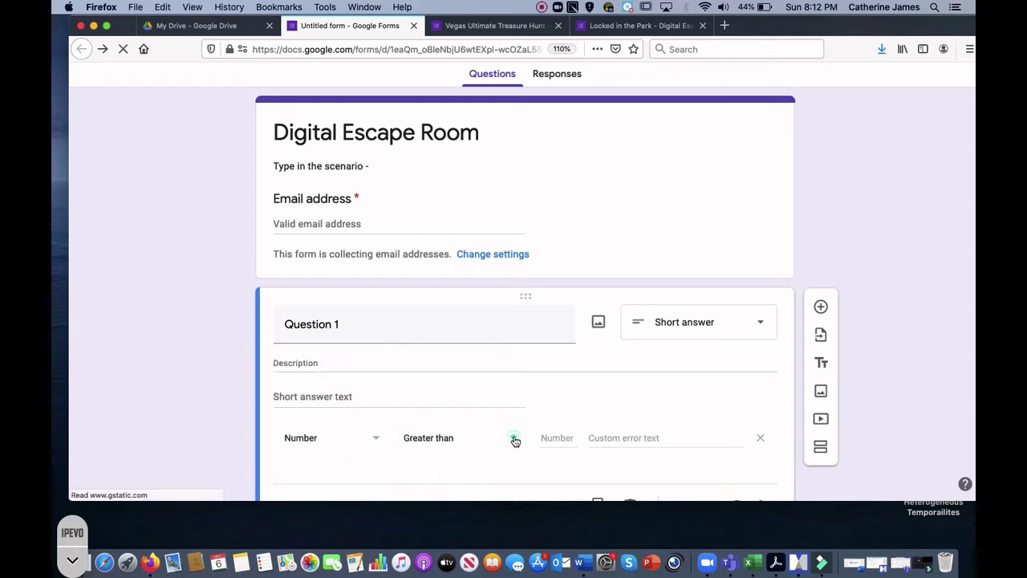
pyautogui.click(513, 438)
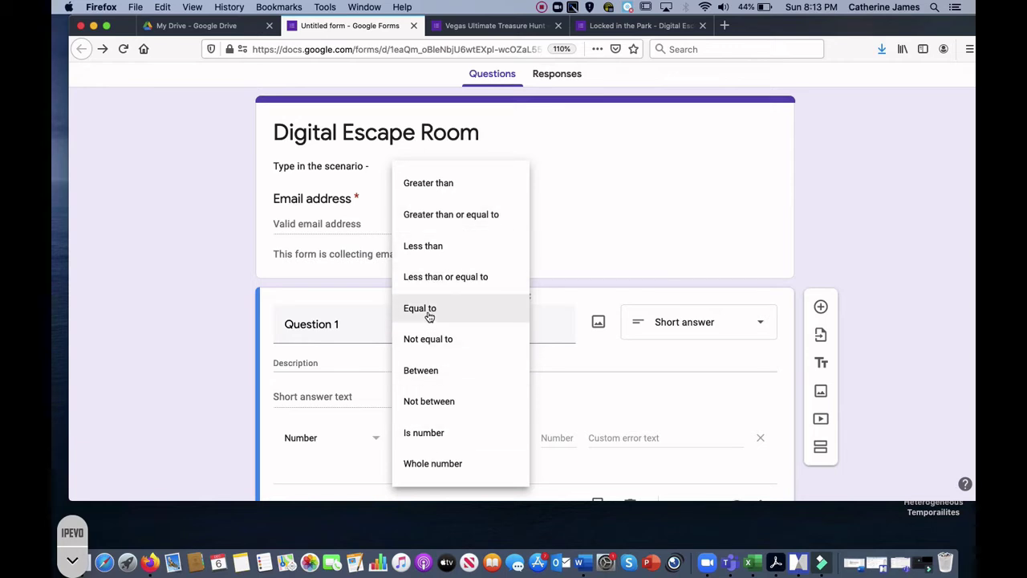
pyautogui.click(429, 317)
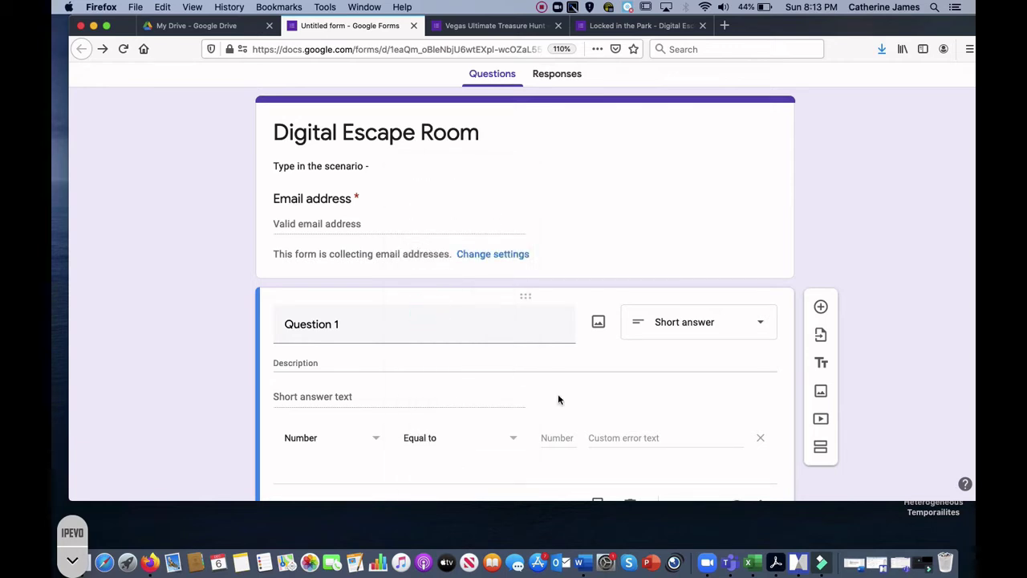
# Step: Require the number 13, with the custom error 'Oh No! Try Again!'
pyautogui.click(557, 437)
pyautogui.write('13')
pyautogui.click(638, 437)
pyautogui.write('Oh')
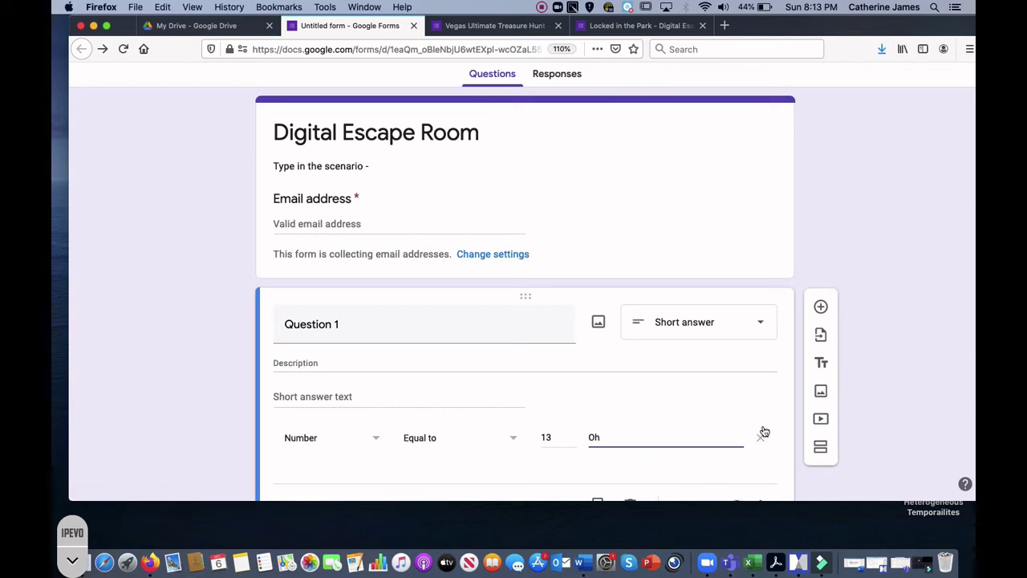
pyautogui.write(' No! Try Again!')
pyautogui.scroll(-2, 691, 438)
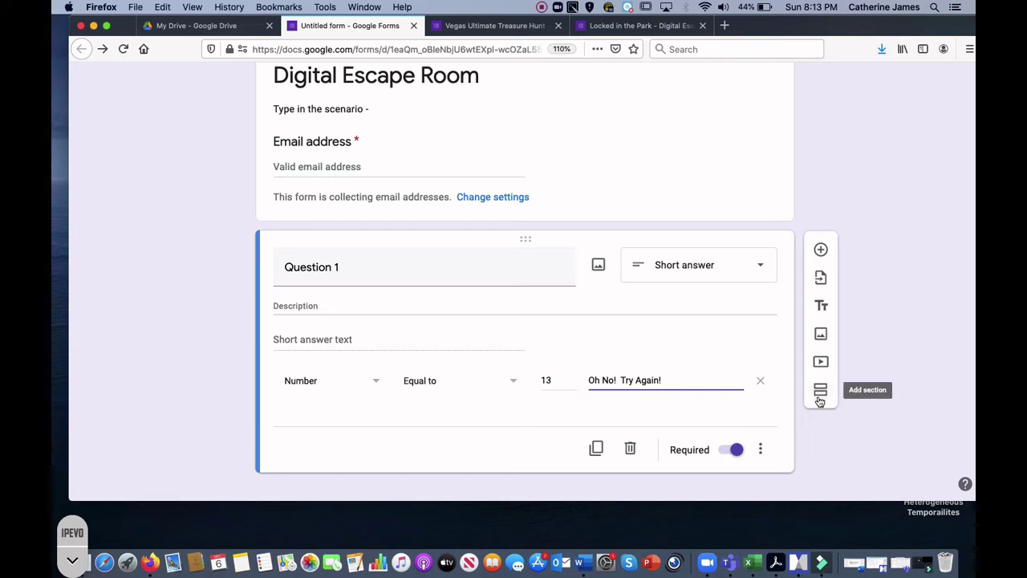
# Step: Add an Untitled Section 2 after Question 1
pyautogui.click(819, 393)
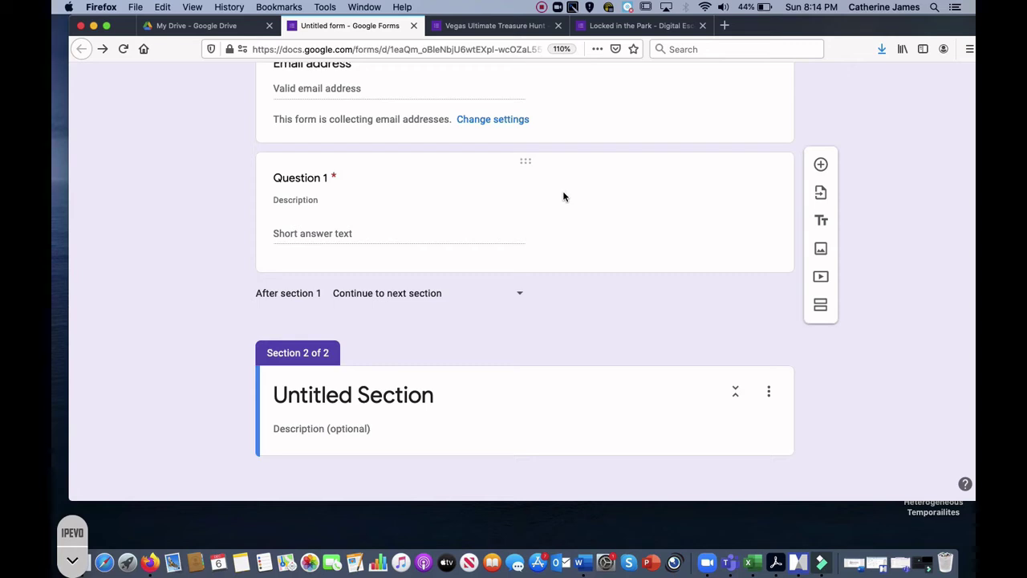
# Step: Switch to the Vegas Ultimate Treasure Hunt form, scroll through its 11 sections, then return to the top
pyautogui.click(508, 31)
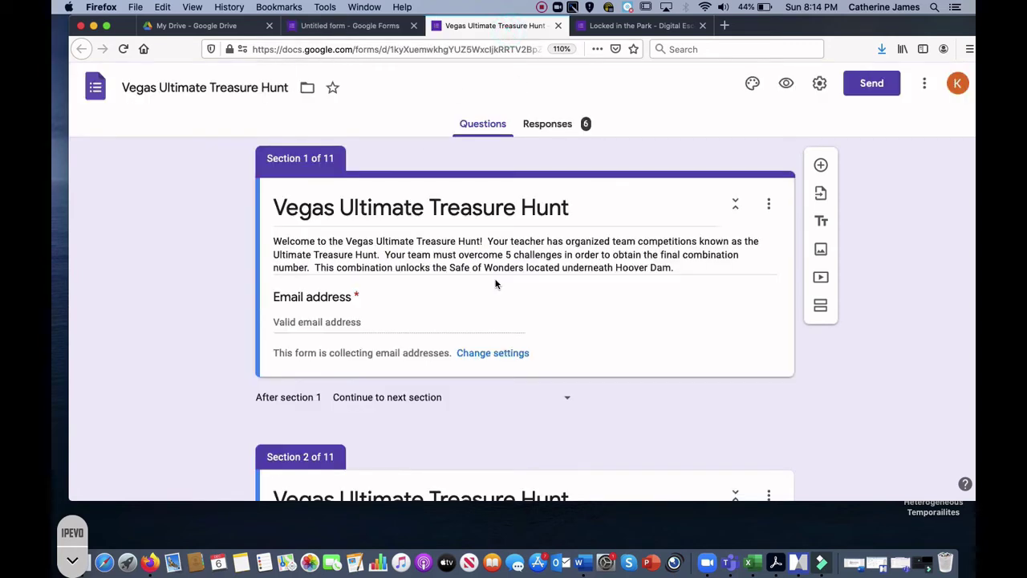
pyautogui.scroll(-5, 515, 310)
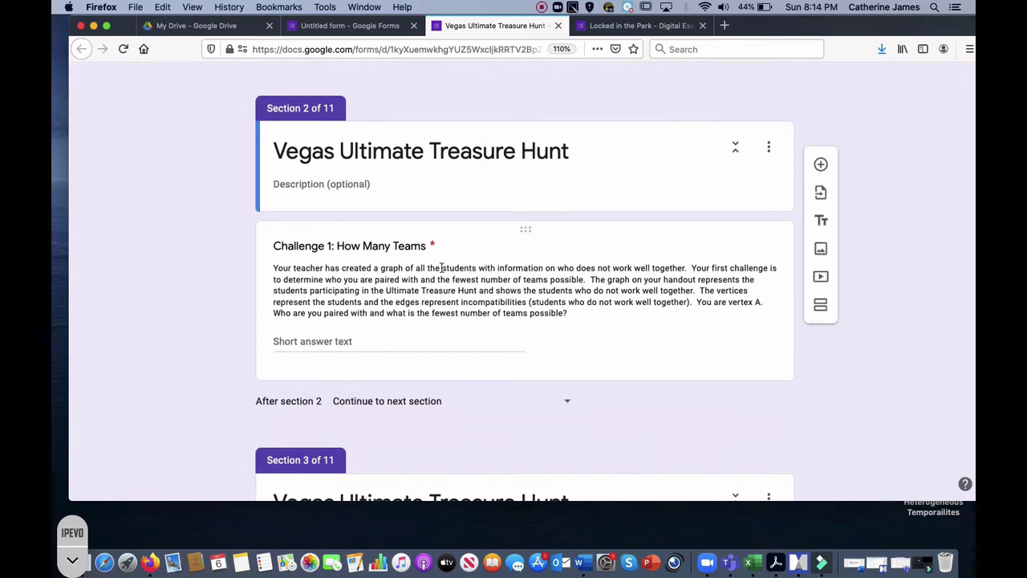
pyautogui.scroll(-1, 442, 269)
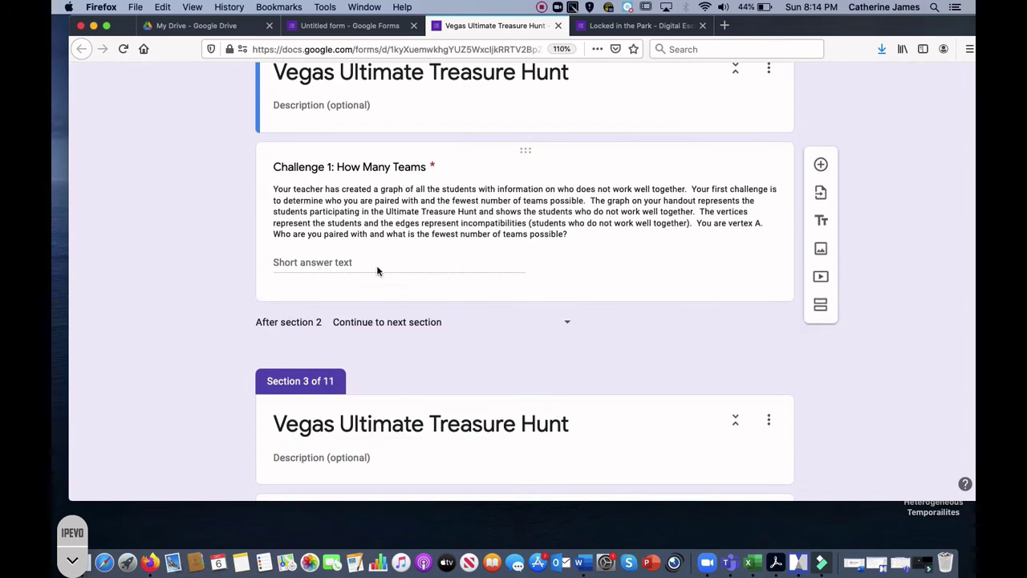
pyautogui.scroll(-2, 478, 295)
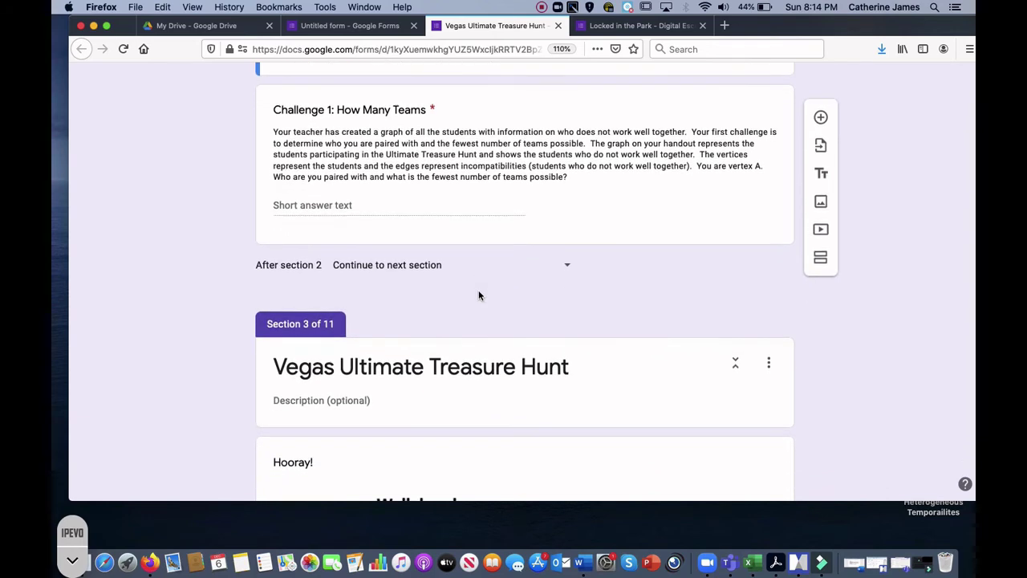
pyautogui.scroll(-3, 478, 295)
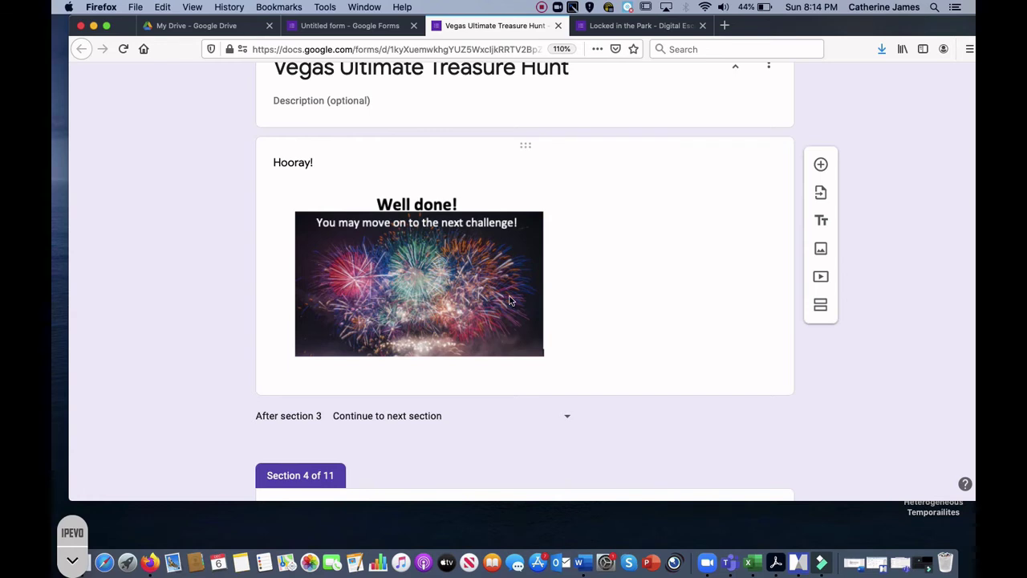
pyautogui.scroll(-1, 606, 322)
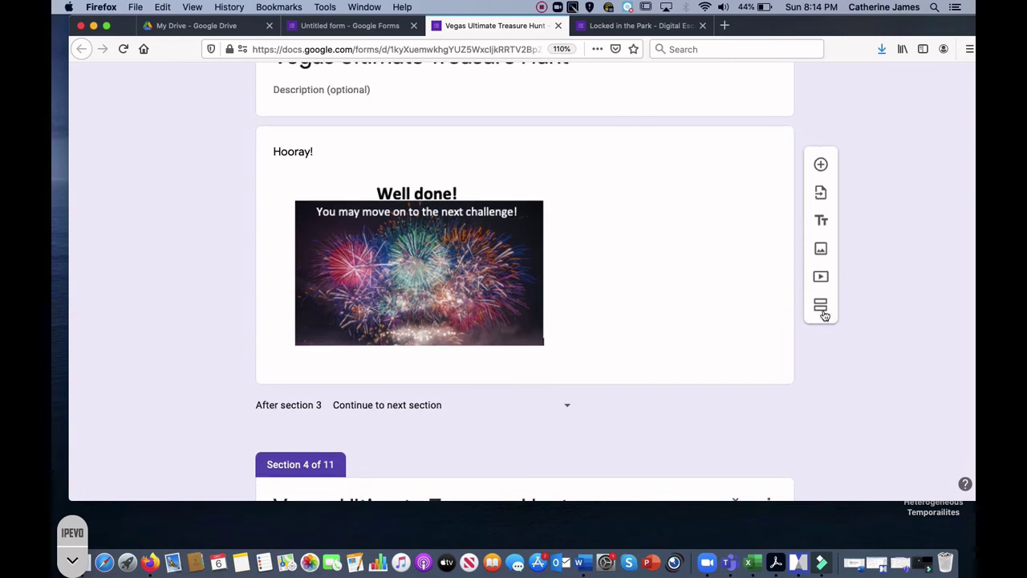
pyautogui.scroll(-3, 713, 329)
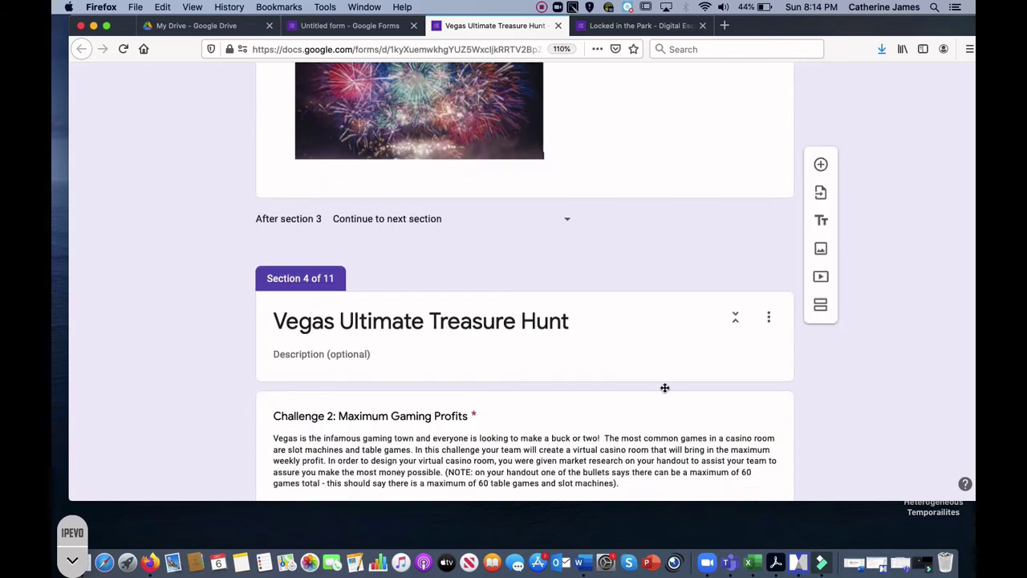
pyautogui.scroll(-3, 664, 388)
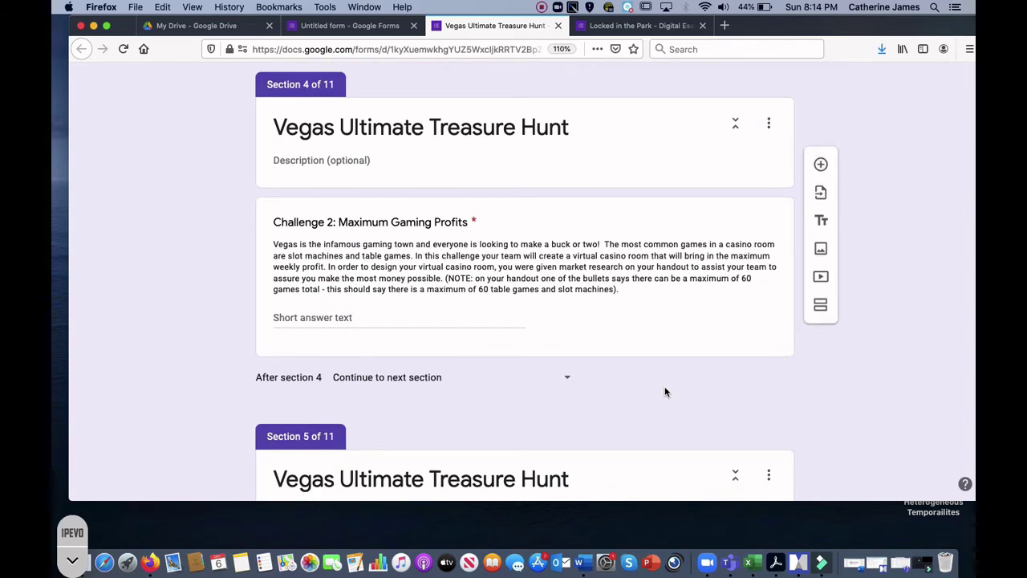
pyautogui.scroll(-18, 664, 391)
pyautogui.scroll(-20, 664, 393)
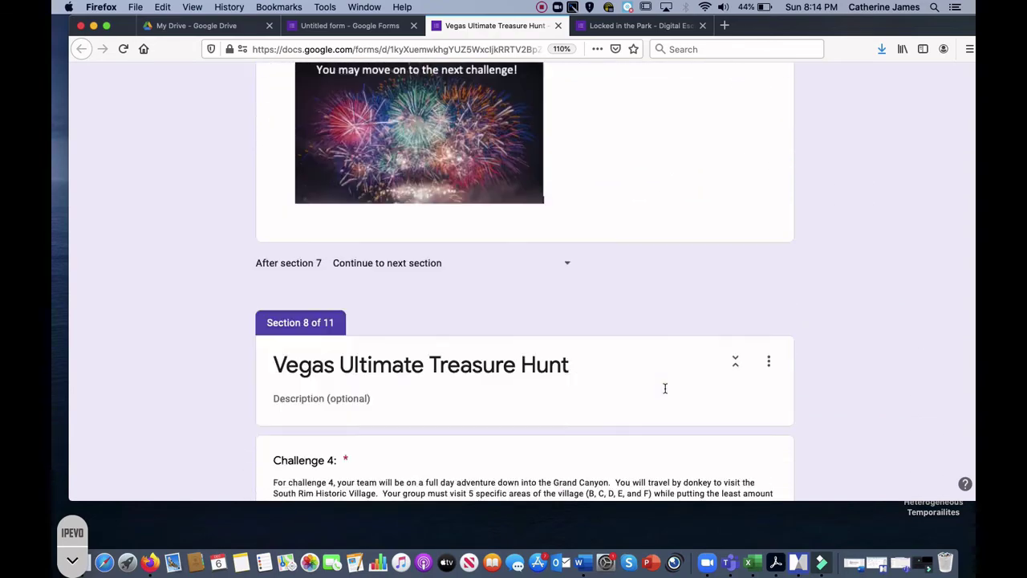
pyautogui.scroll(-6, 665, 392)
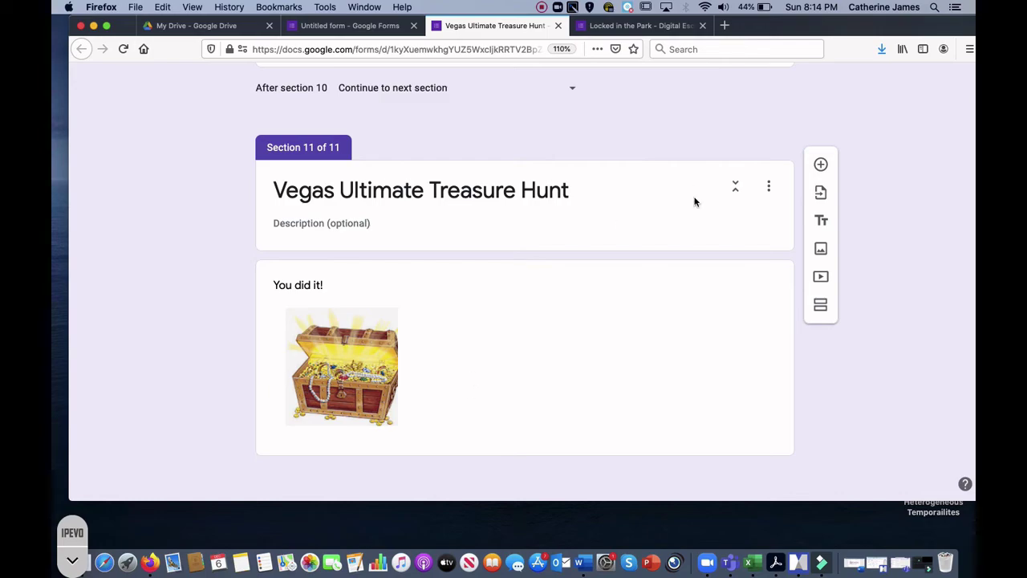
pyautogui.scroll(20, 694, 198)
pyautogui.scroll(5, 695, 197)
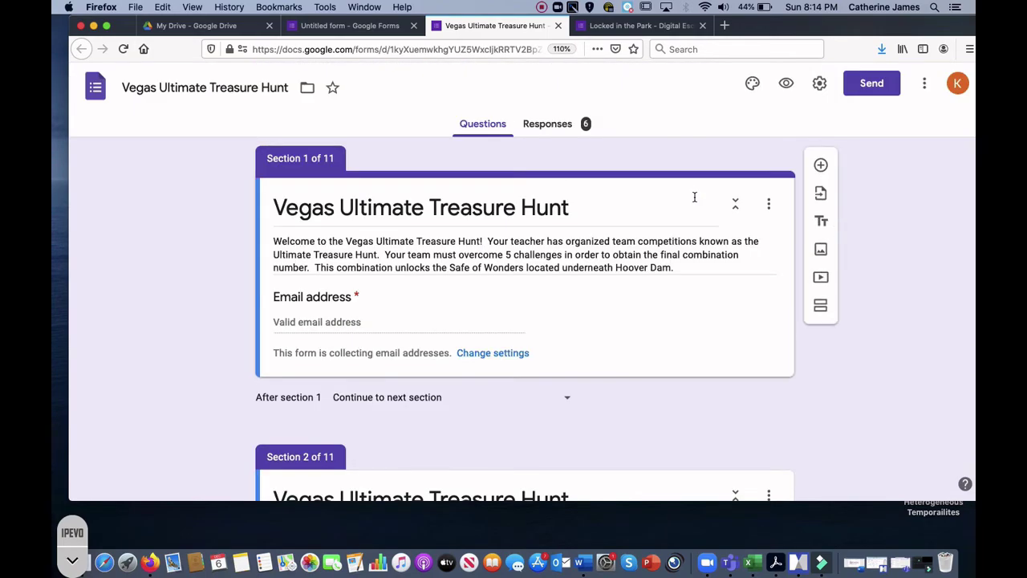
# Step: Preview the Vegas form, enter an email address, and continue to the Challenge 1 page
pyautogui.click(785, 85)
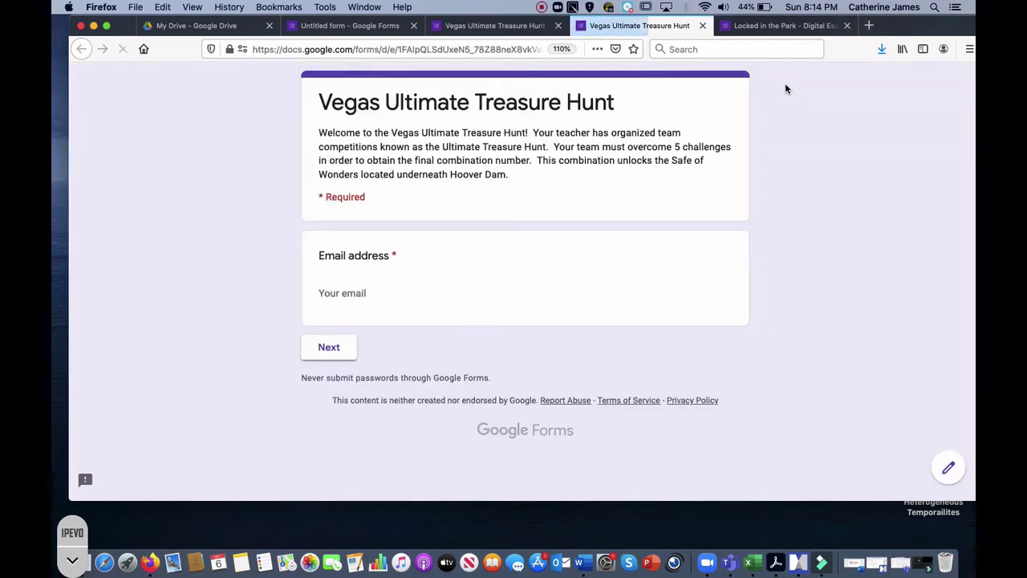
pyautogui.click(702, 26)
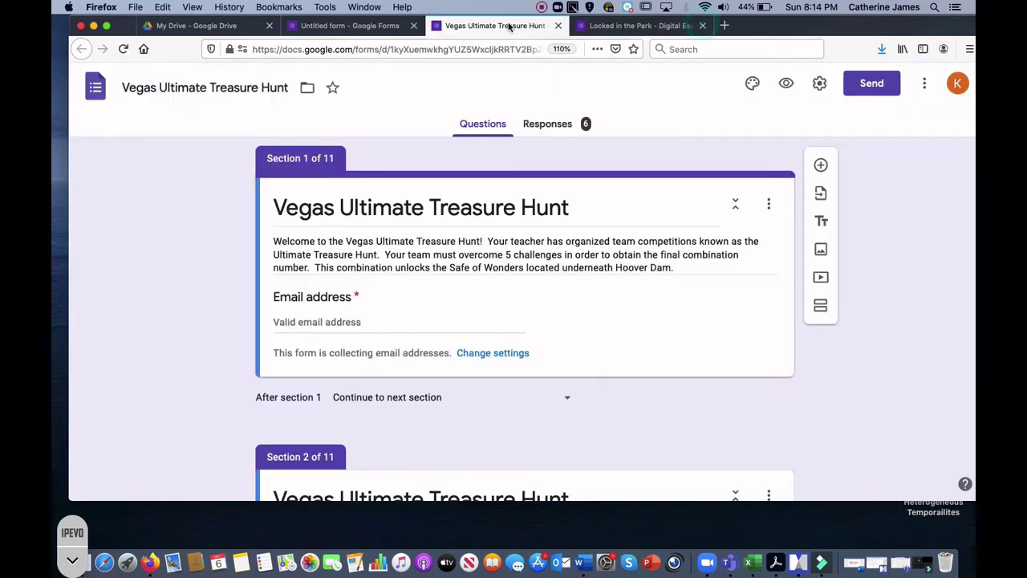
pyautogui.click(785, 85)
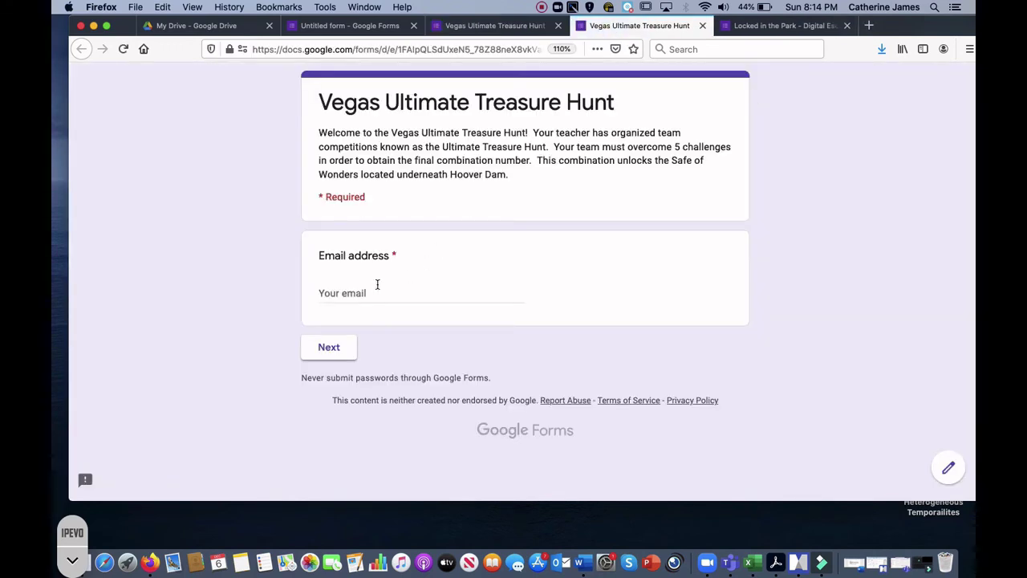
pyautogui.click(372, 283)
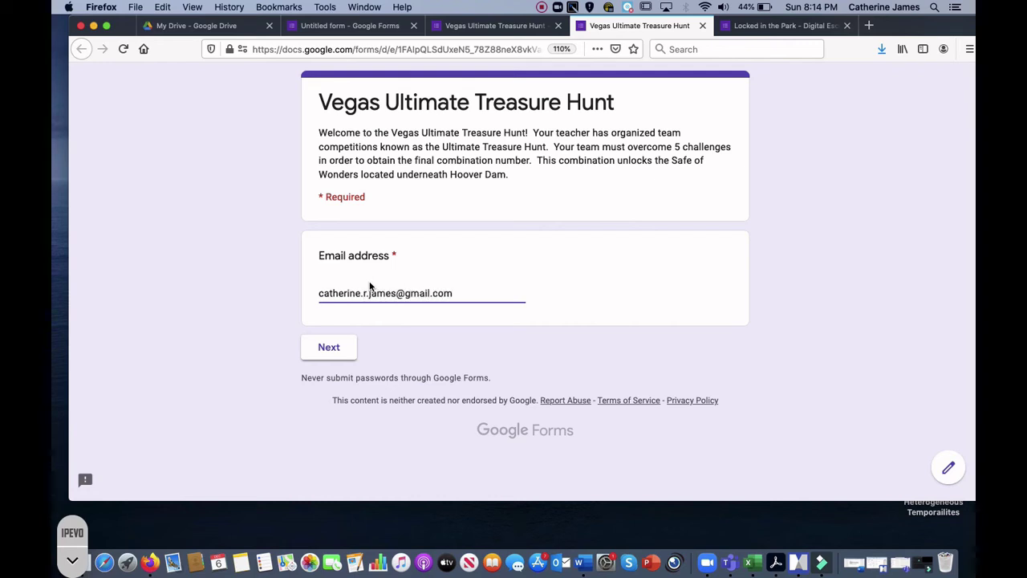
pyautogui.click(337, 351)
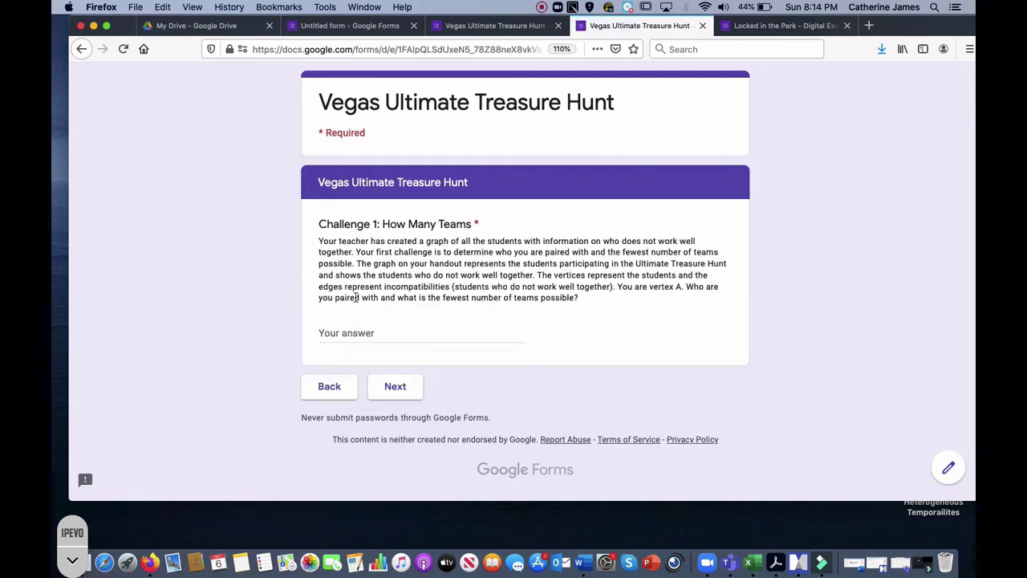
# Step: Answer Challenge 1 with 9 to trigger the 'Oh no! Try Again!' error, then clear the field
pyautogui.click(352, 335)
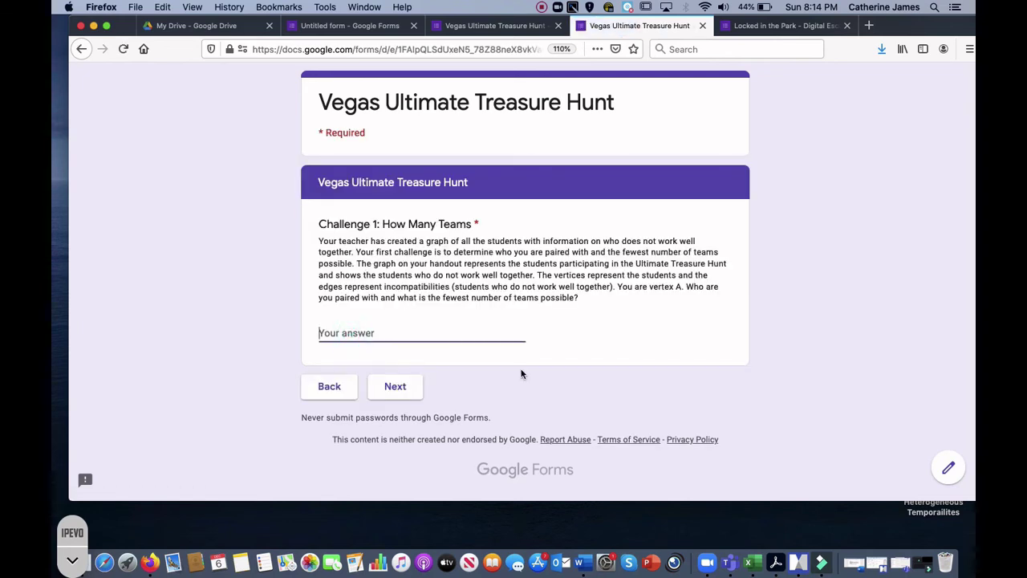
pyautogui.write('9')
pyautogui.click(403, 392)
pyautogui.press('BackSpace')
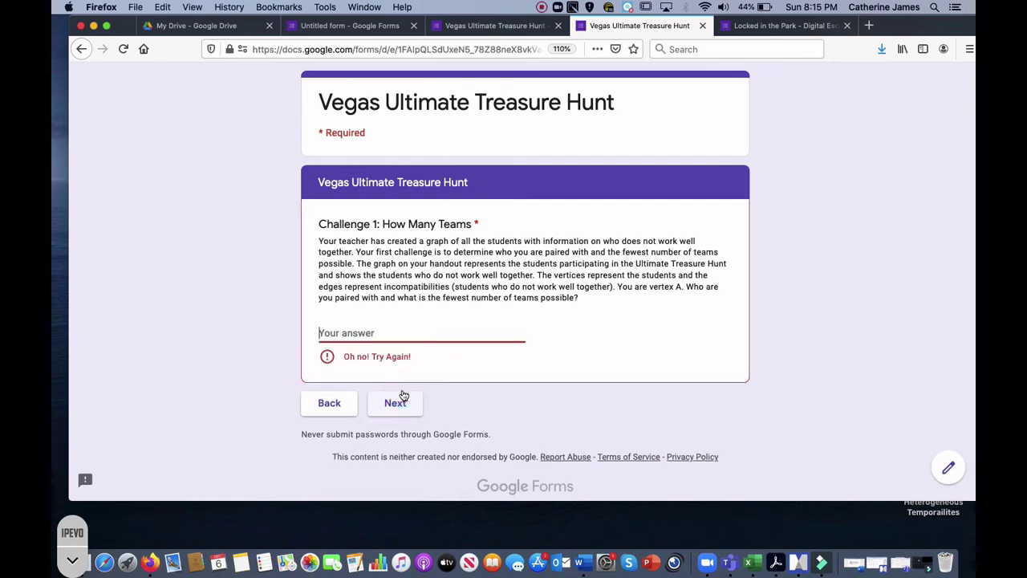
pyautogui.write('13')
pyautogui.press('BackSpace')
pyautogui.press('BackSpace')
# Step: Check Challenge 1's validation in the editor (text contains 4F), then return to the preview
pyautogui.click(486, 25)
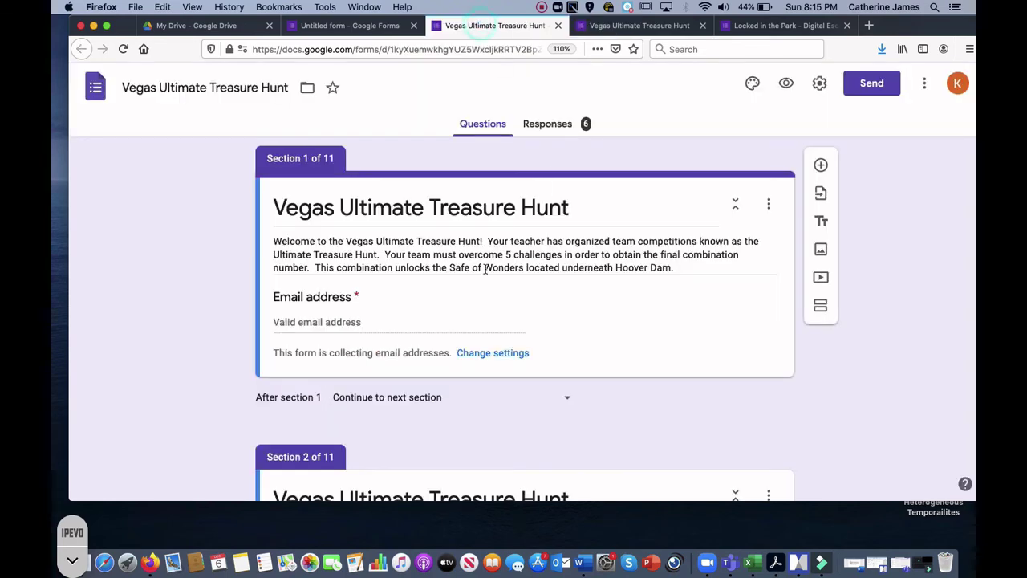
pyautogui.scroll(-5, 482, 277)
pyautogui.scroll(-5, 482, 277)
pyautogui.scroll(3, 469, 262)
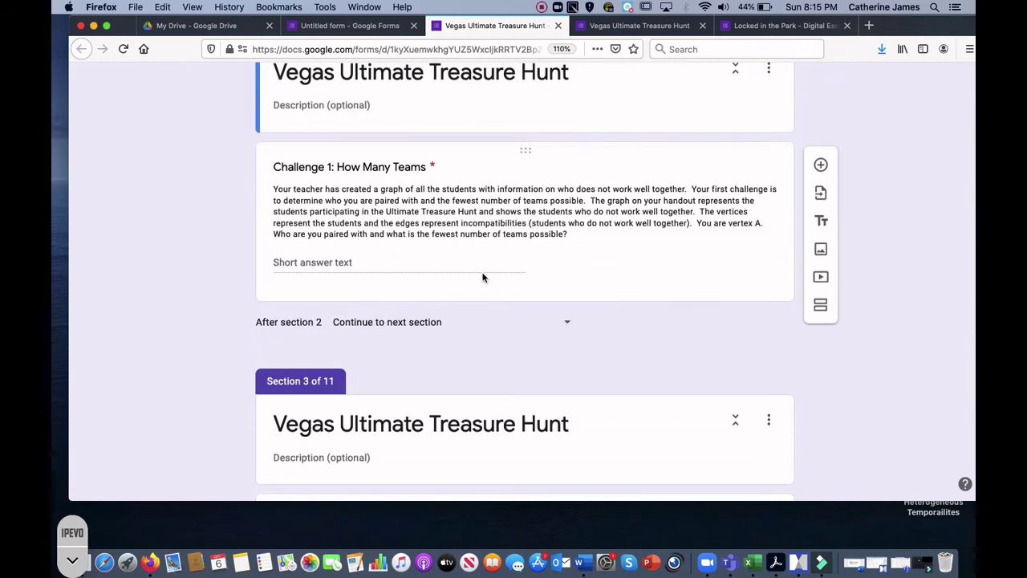
pyautogui.doubleClick(464, 228)
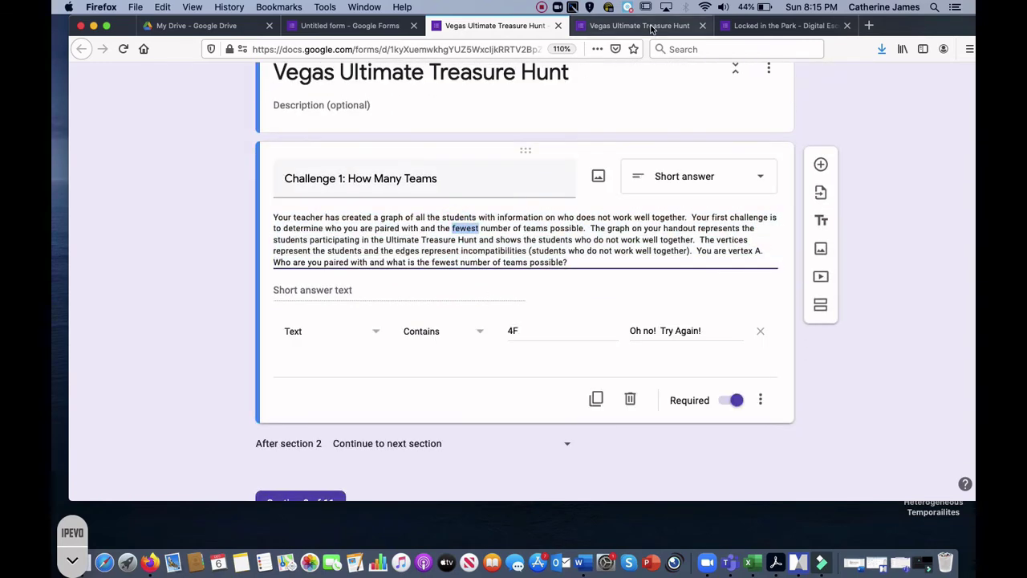
pyautogui.click(651, 25)
# Step: Answer Challenge 1 with 4F in the preview, then continue past the Hooray! page to Challenge 2
pyautogui.write('4F')
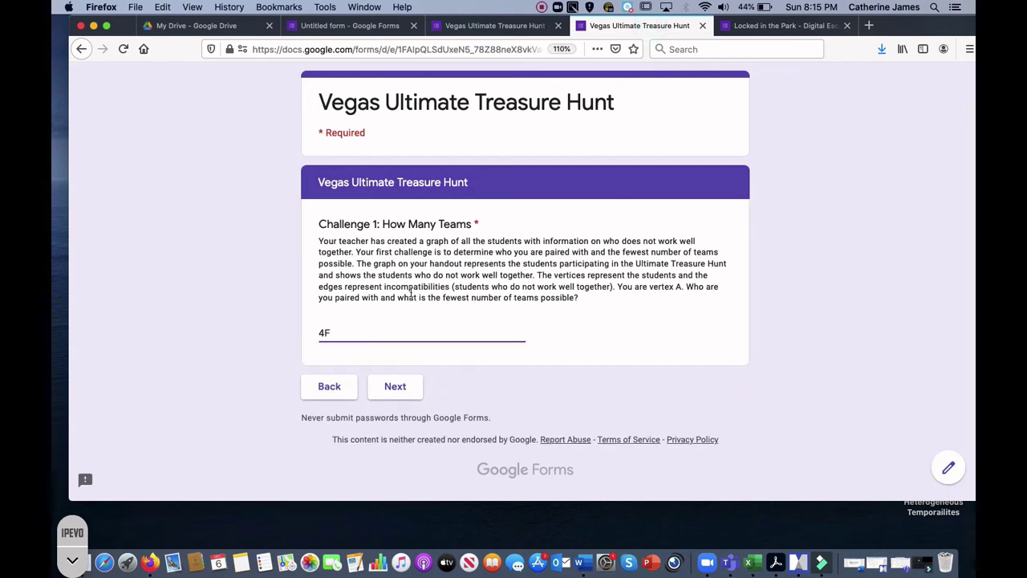
pyautogui.click(395, 386)
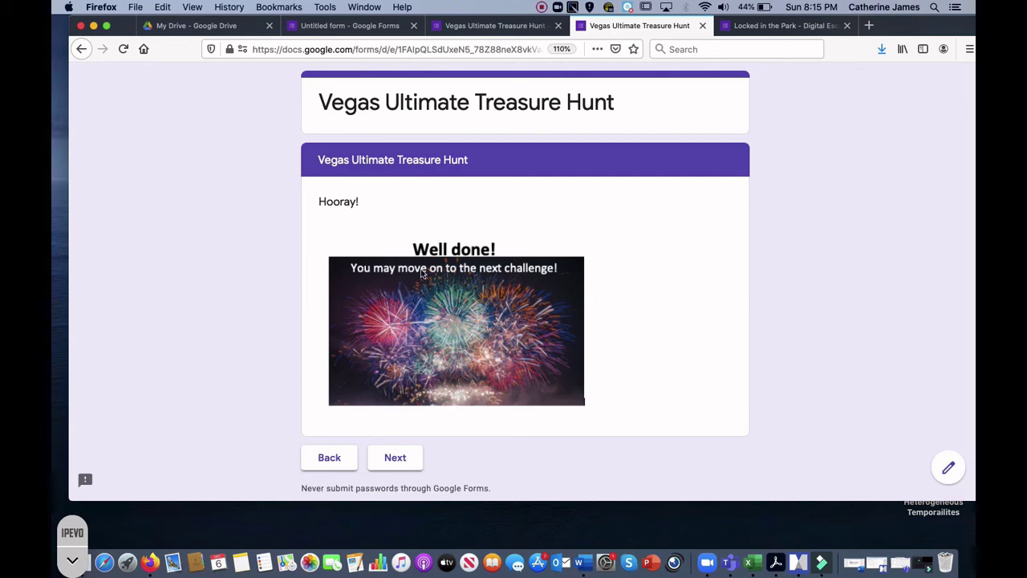
pyautogui.click(387, 459)
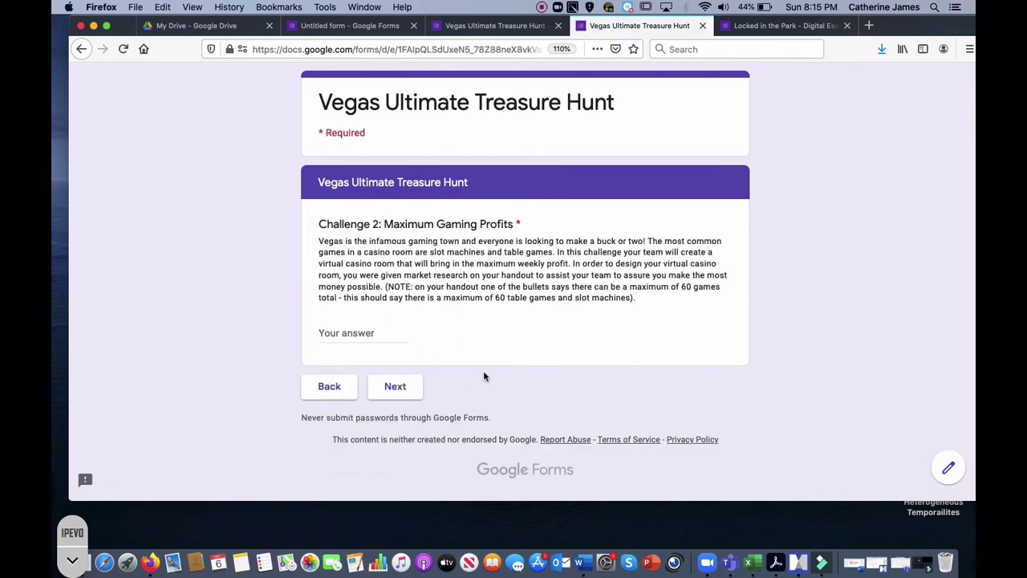